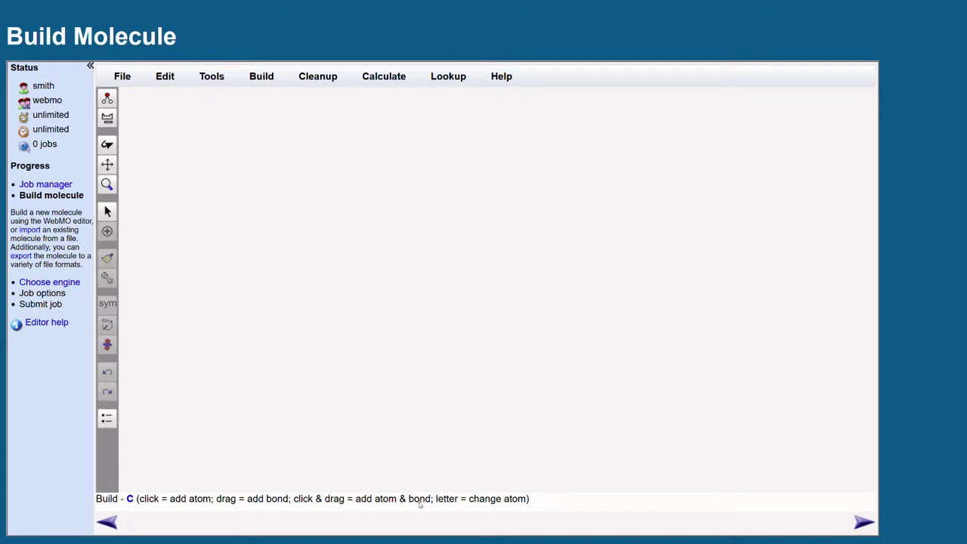
# Browse the Help and editing-mode menus without choosing anything.
pyautogui.click(122, 76)
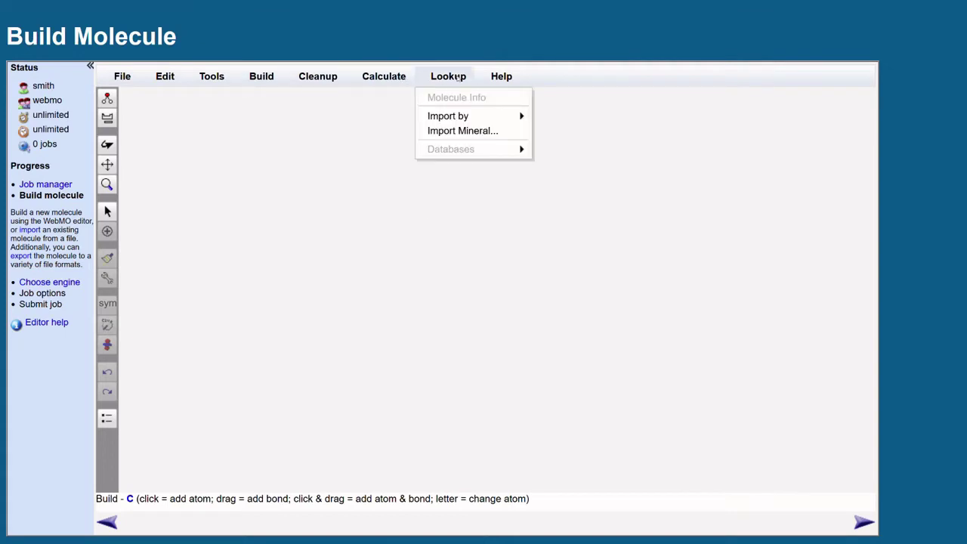
pyautogui.click(495, 79)
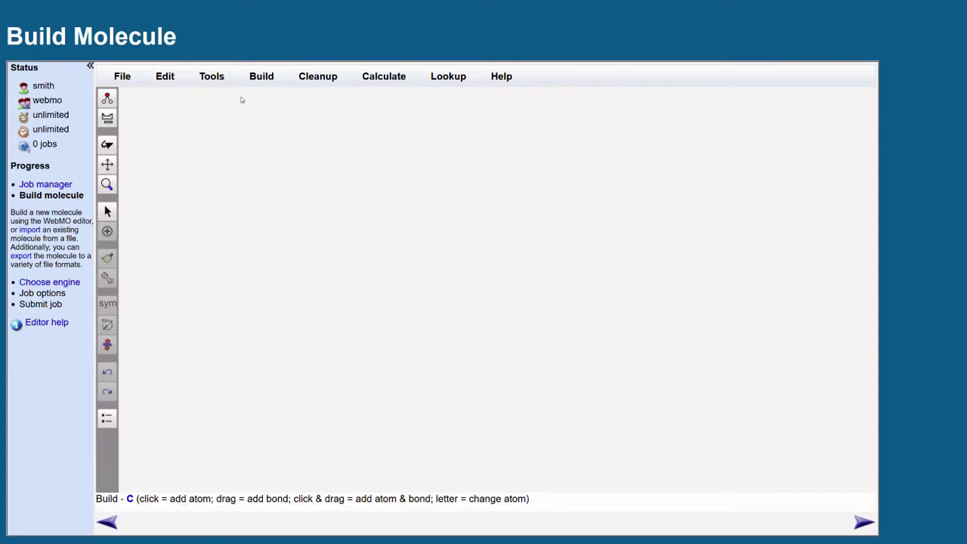
pyautogui.click(223, 82)
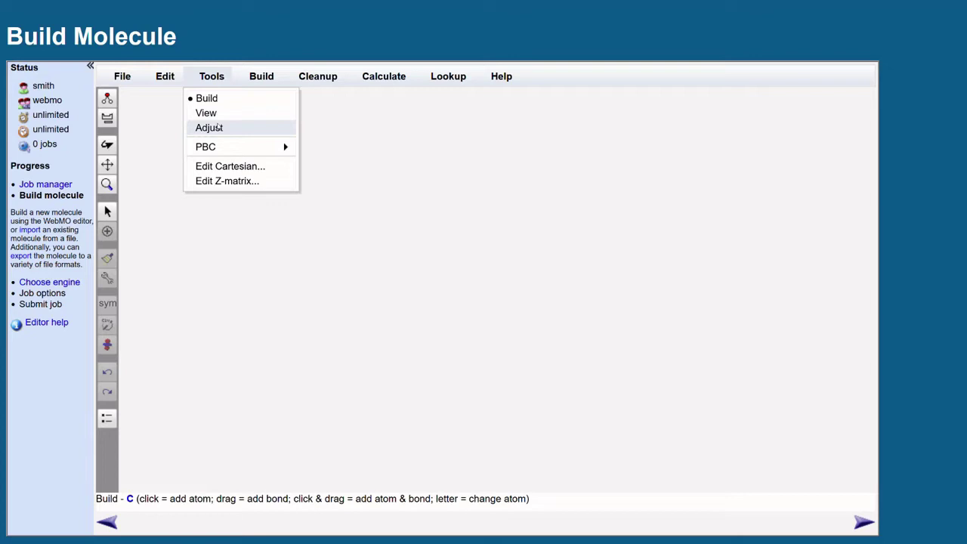
pyautogui.click(218, 85)
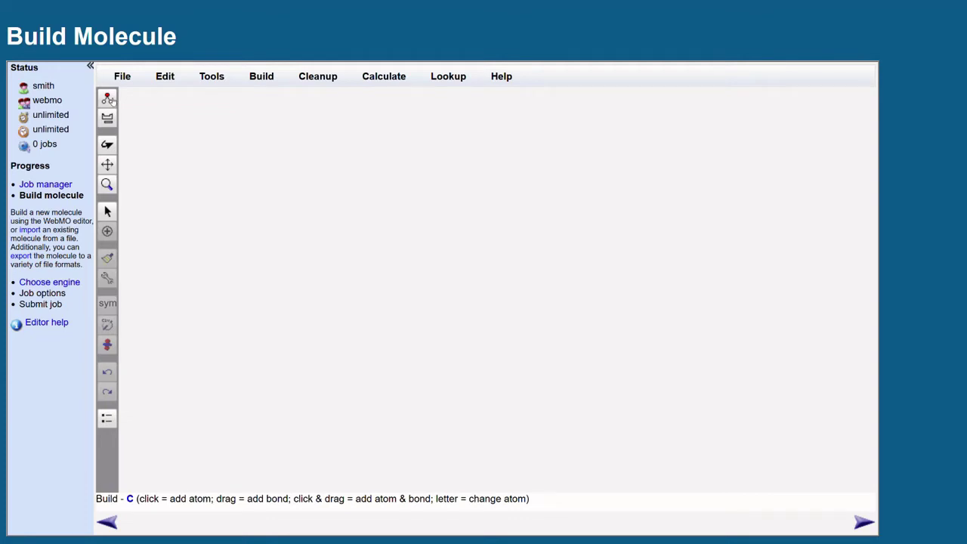
# Place and bond carbons into a zigzag chain, making the terminal bond triple.
pyautogui.click(201, 160)
pyautogui.click(328, 167)
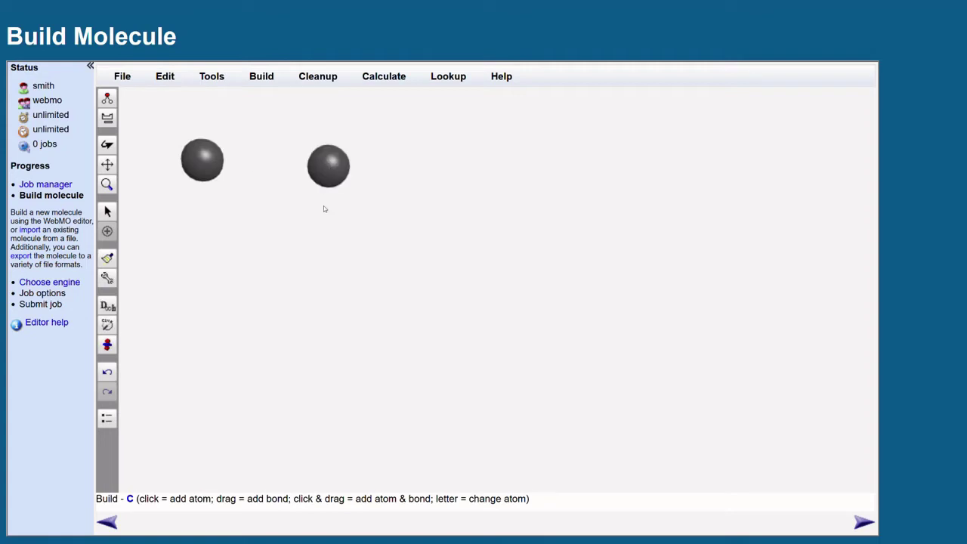
pyautogui.click(324, 282)
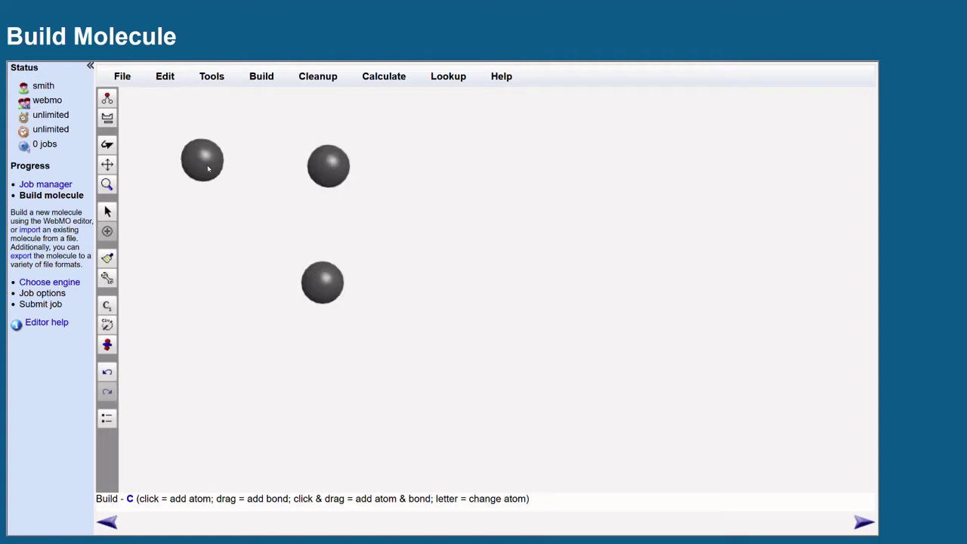
pyautogui.moveTo(207, 168); pyautogui.dragTo(321, 171)
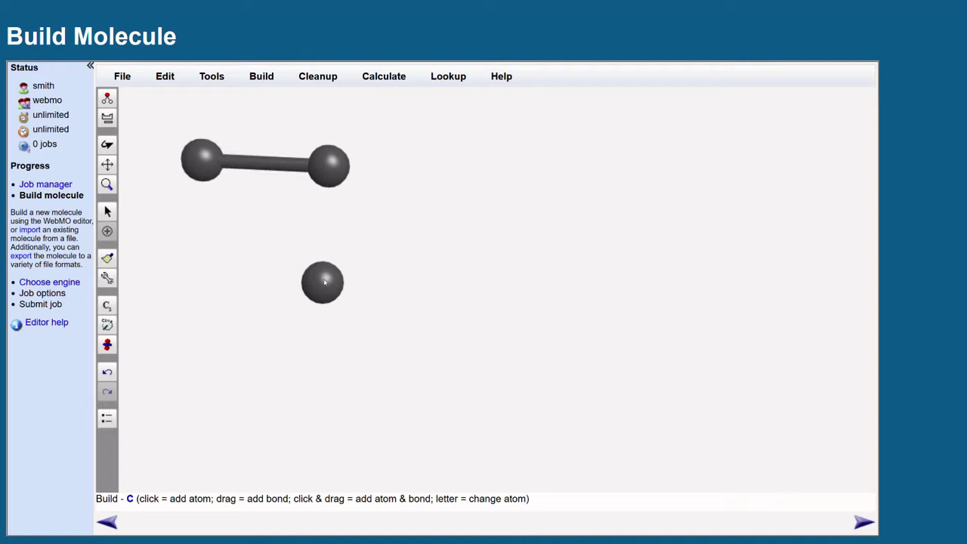
pyautogui.moveTo(324, 282)
pyautogui.mouseDown()
pyautogui.moveTo(421, 278)
pyautogui.moveTo(422, 185)
pyautogui.mouseUp()
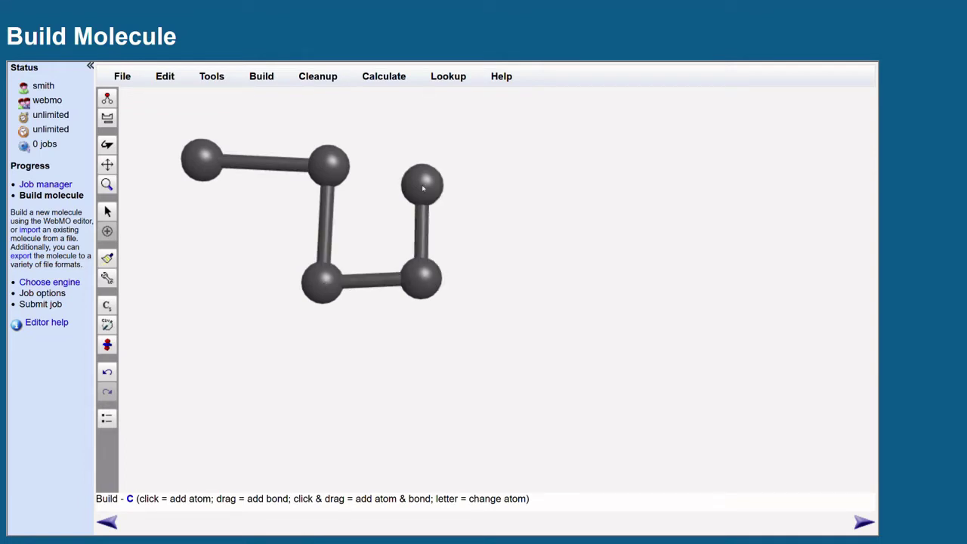
pyautogui.click(484, 240)
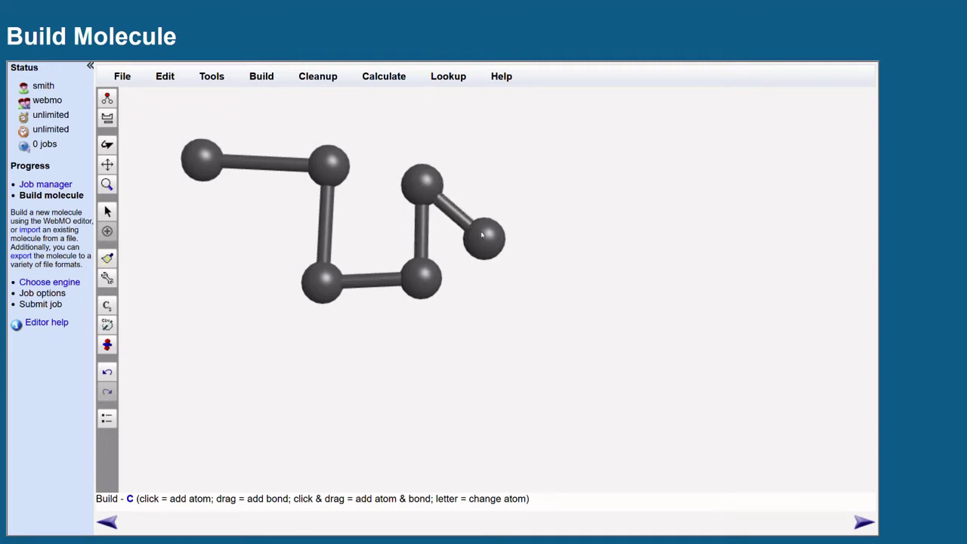
pyautogui.moveTo(484, 239); pyautogui.dragTo(419, 187)
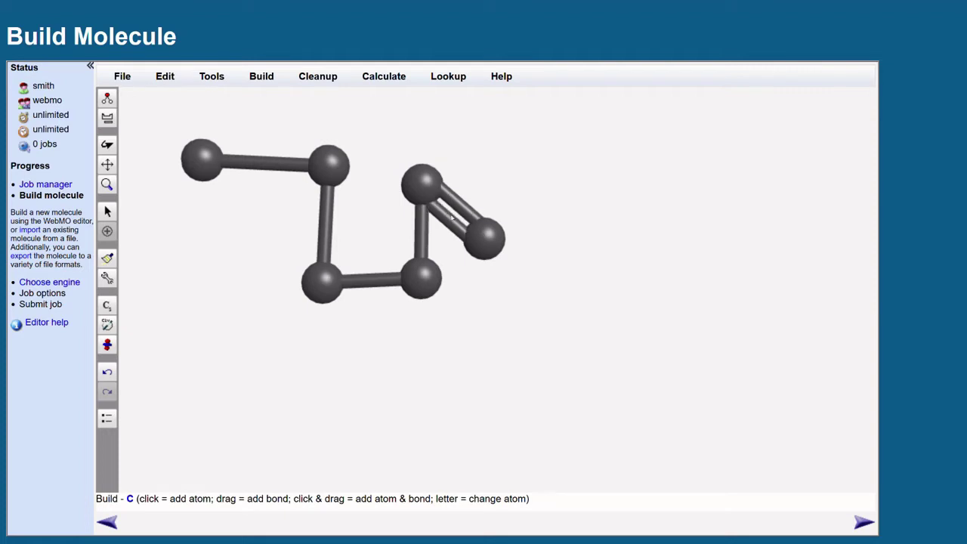
pyautogui.moveTo(451, 217); pyautogui.dragTo(476, 242)
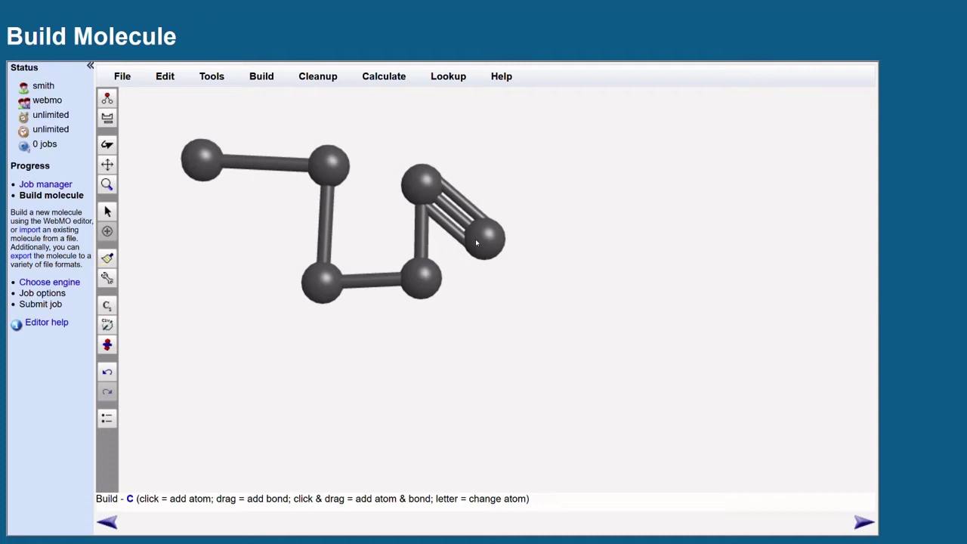
# Open the periodic table from Build > Other and dismiss it unchanged.
pyautogui.click(270, 77)
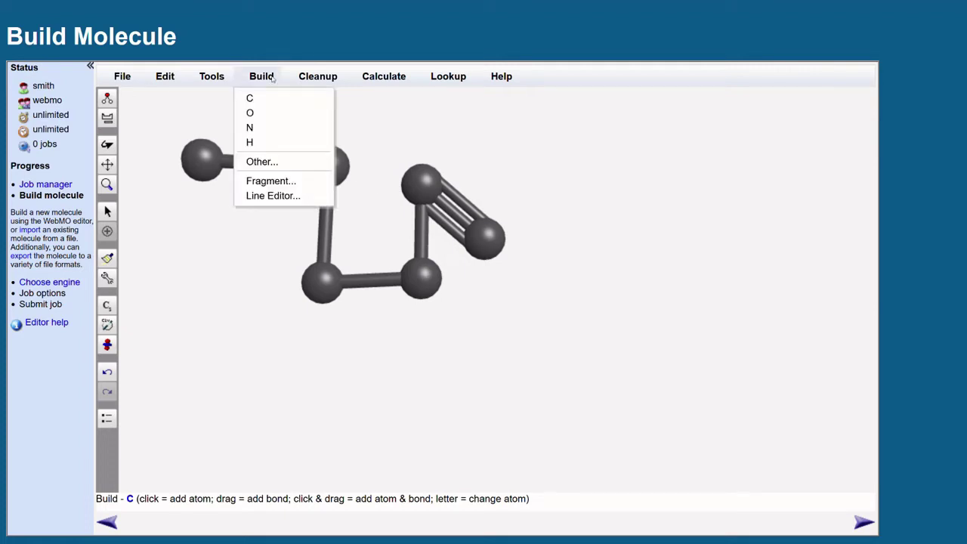
pyautogui.click(106, 117)
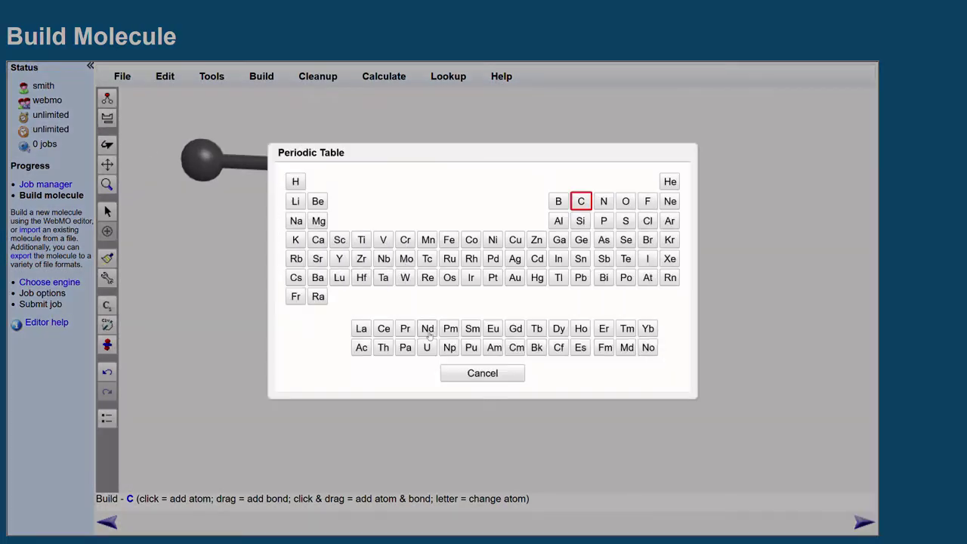
pyautogui.click(455, 375)
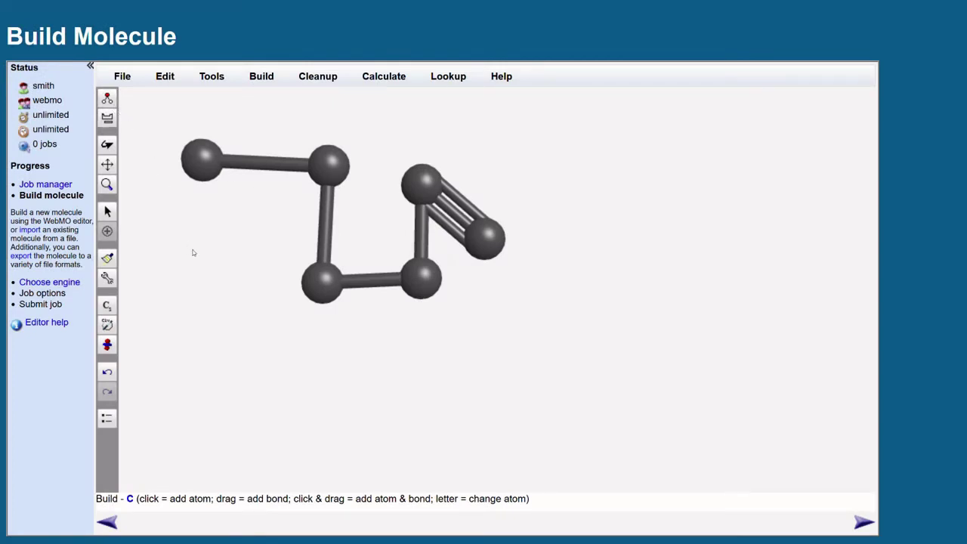
# Add an oxygen below the lower-right carbon, plus trial oxygens and carbon-to-oxygen swaps.
pyautogui.press('o')
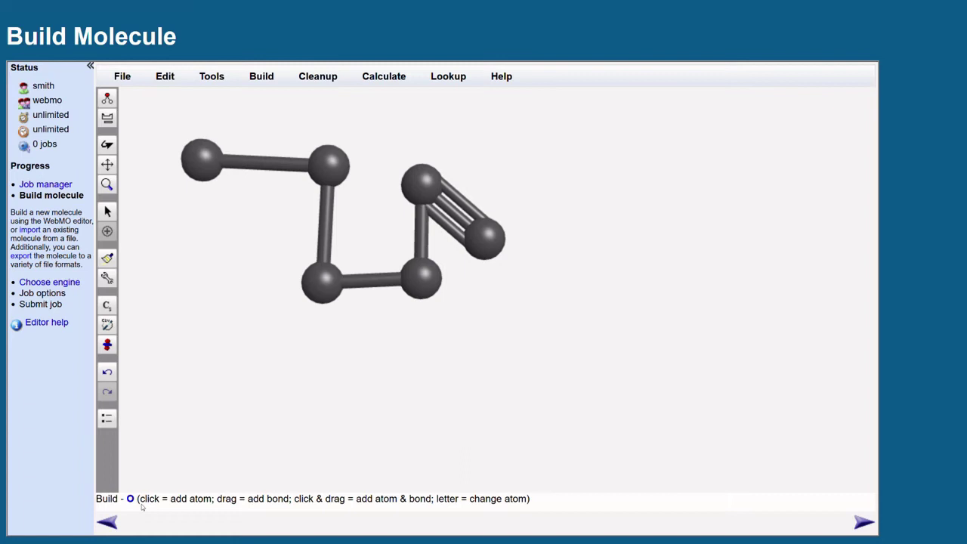
pyautogui.click(422, 313)
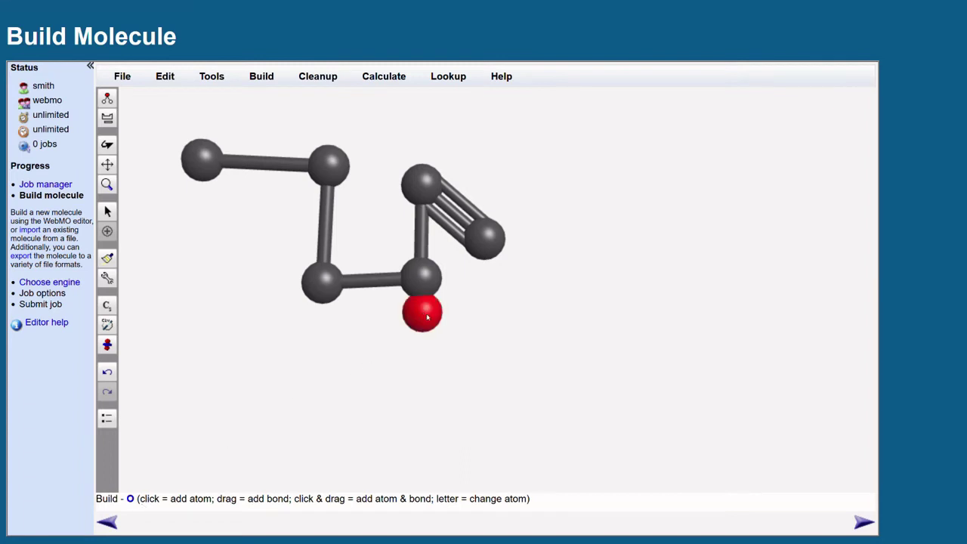
pyautogui.click(494, 322)
pyautogui.click(493, 243)
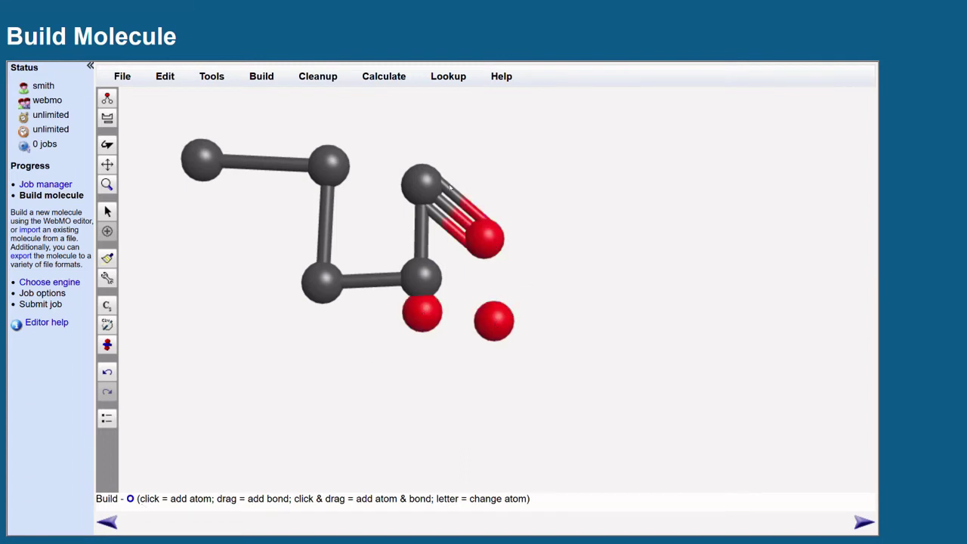
pyautogui.click(422, 183)
pyautogui.click(426, 279)
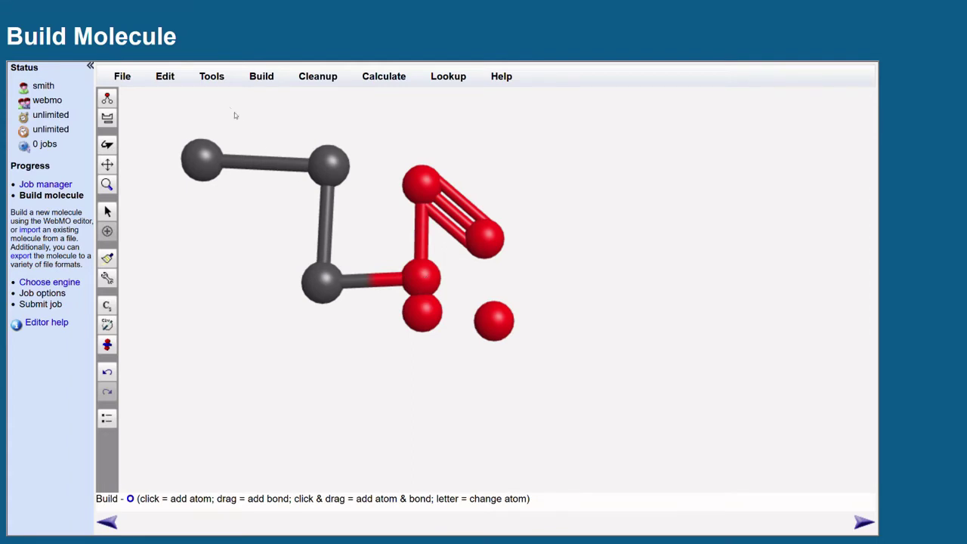
# Undo the trial carbon-to-oxygen swaps with Edit > Undo and Ctrl+Z.
pyautogui.click(168, 76)
pyautogui.click(172, 99)
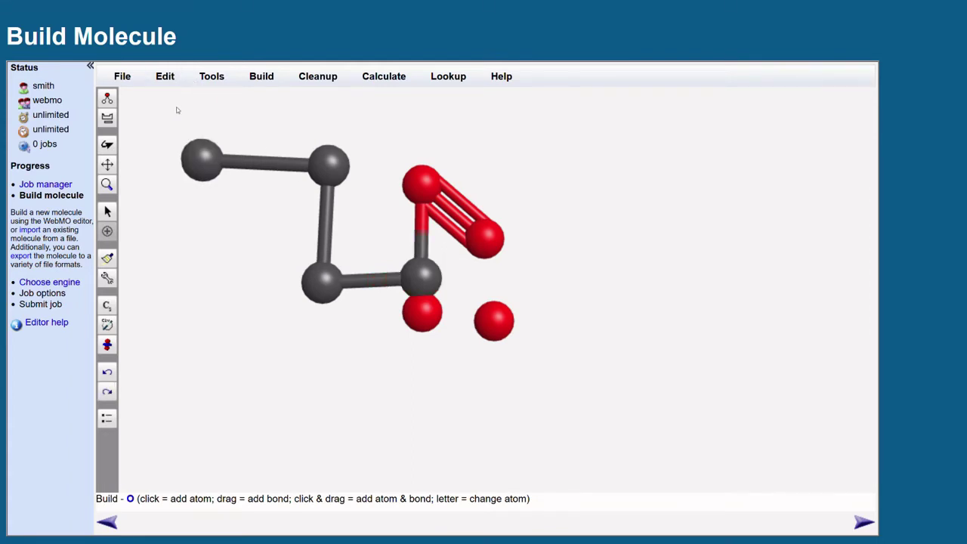
pyautogui.hotkey('ctrl', 'z')
pyautogui.hotkey('ctrl', 'z')
pyautogui.hotkey('ctrl', 'z')
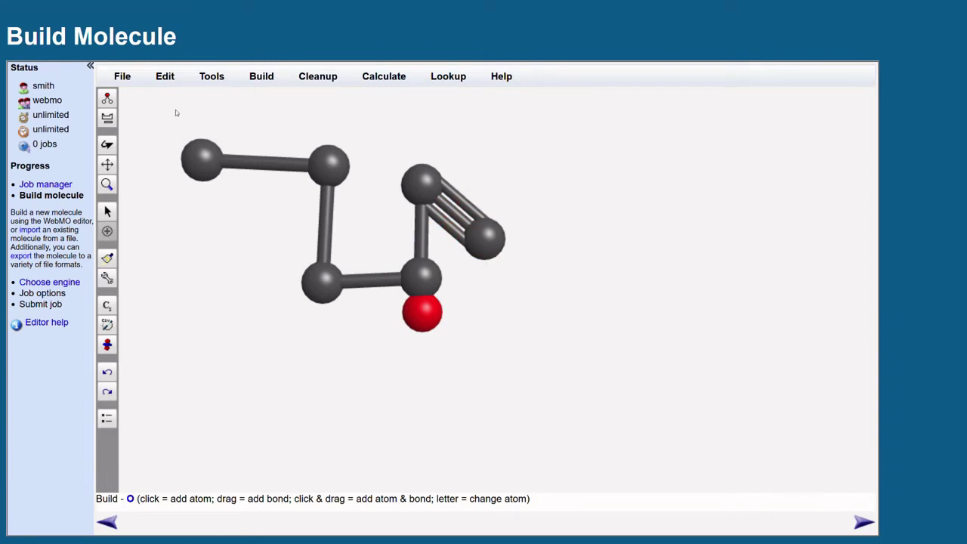
# Start a new empty molecule, then open and cancel the Add Fragment dialog.
pyautogui.click(127, 80)
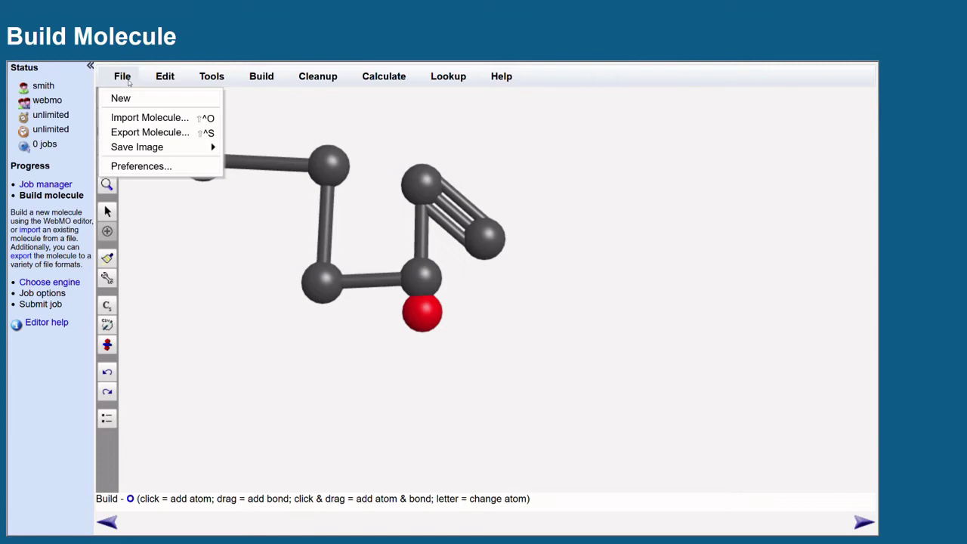
pyautogui.click(126, 99)
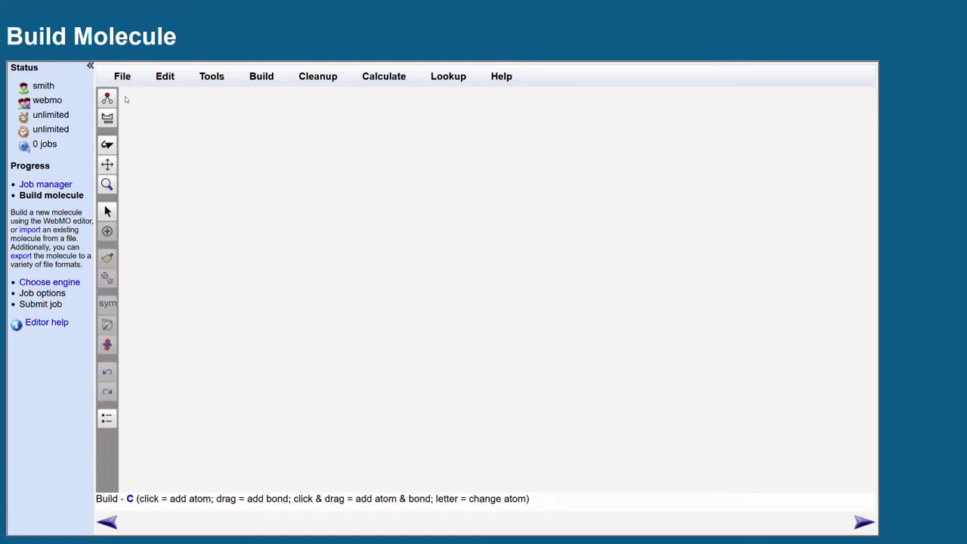
pyautogui.click(258, 80)
pyautogui.click(272, 180)
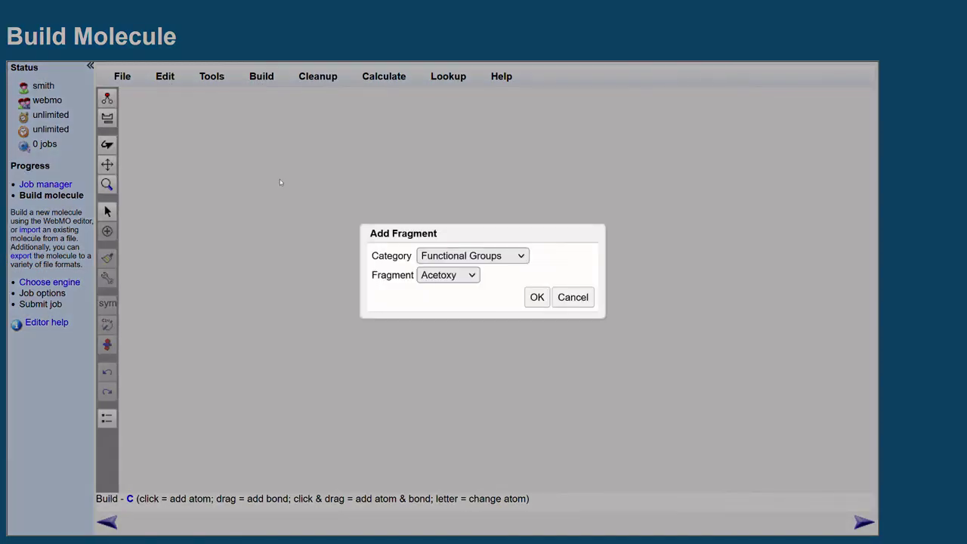
pyautogui.click(586, 304)
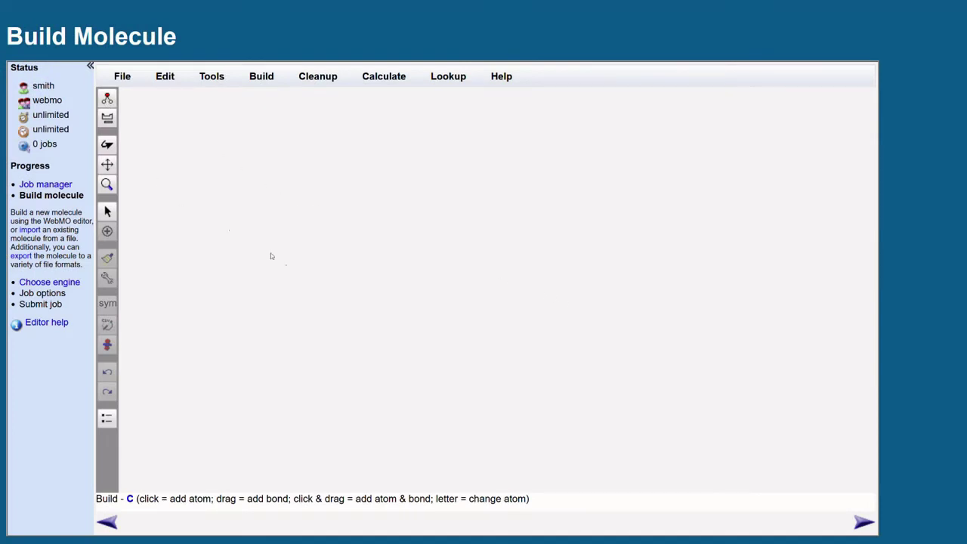
# Draw two bonded carbons and a double-bonded oxygen on the empty canvas.
pyautogui.click(312, 296)
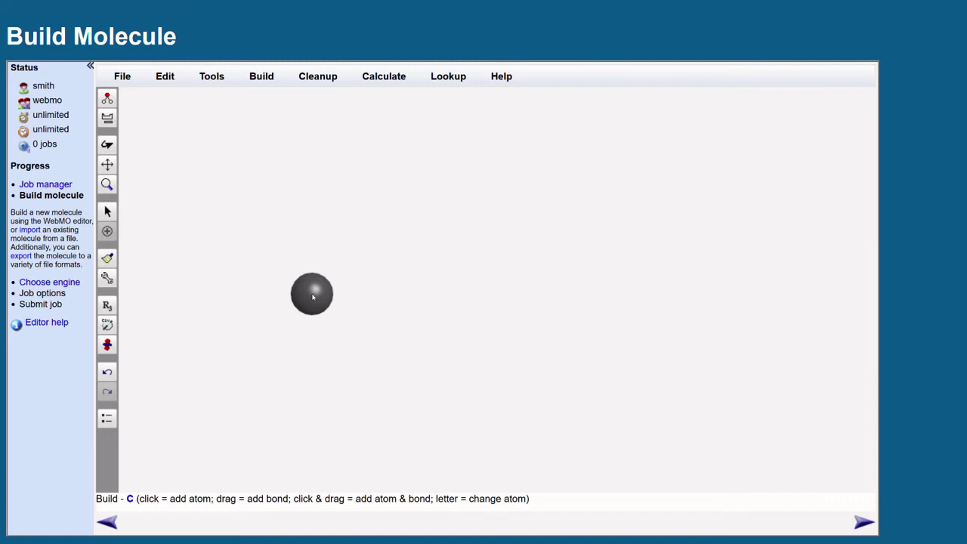
pyautogui.moveTo(312, 297); pyautogui.dragTo(362, 255)
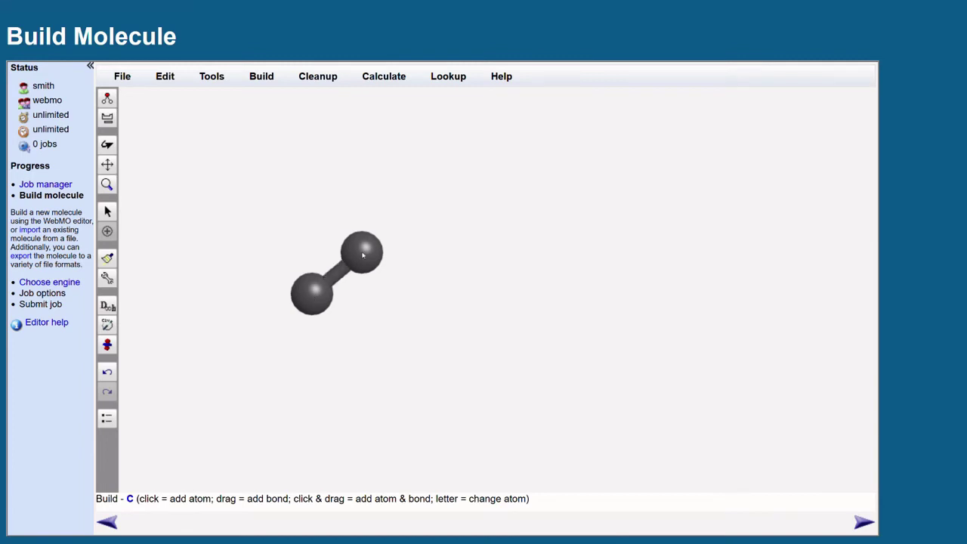
pyautogui.press('o')
pyautogui.moveTo(362, 251)
pyautogui.mouseDown()
pyautogui.moveTo(357, 191)
pyautogui.moveTo(367, 257)
pyautogui.moveTo(424, 292)
pyautogui.mouseUp()
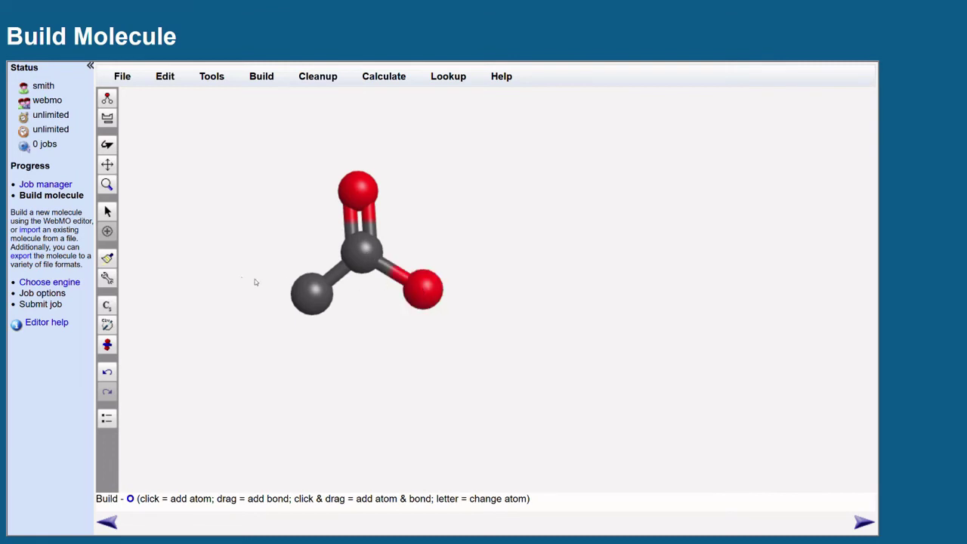
# Run Comprehensive cleanup to add hydrogens and tidy the acetic acid geometry.
pyautogui.click(316, 78)
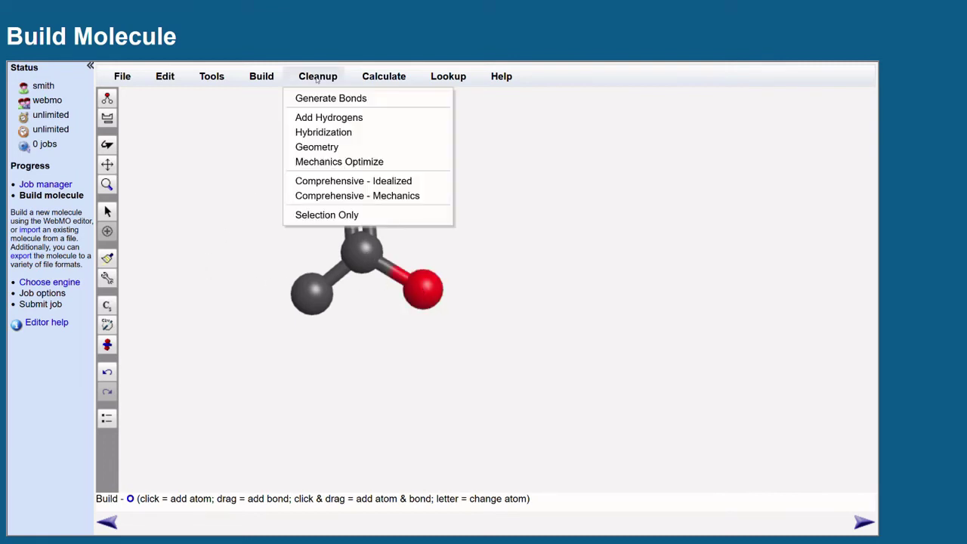
pyautogui.click(308, 78)
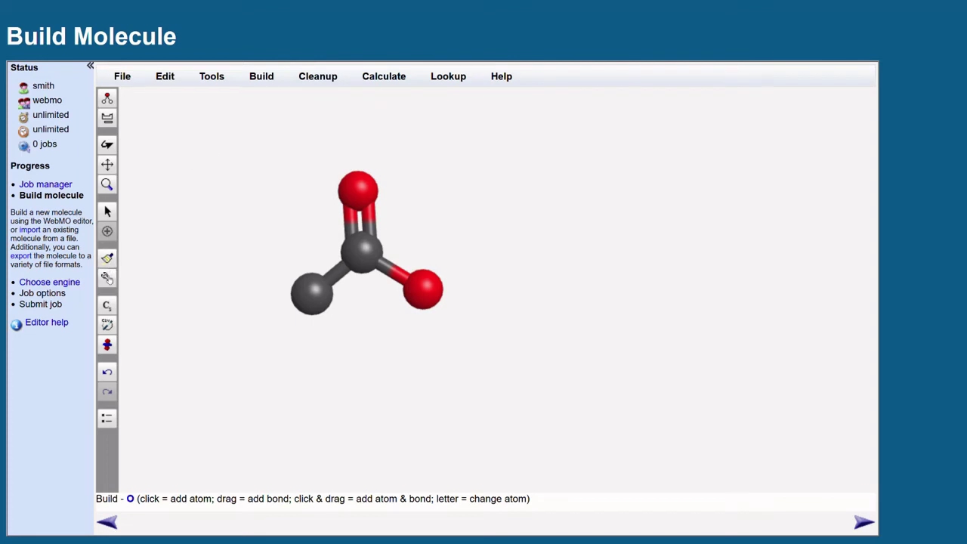
pyautogui.click(107, 259)
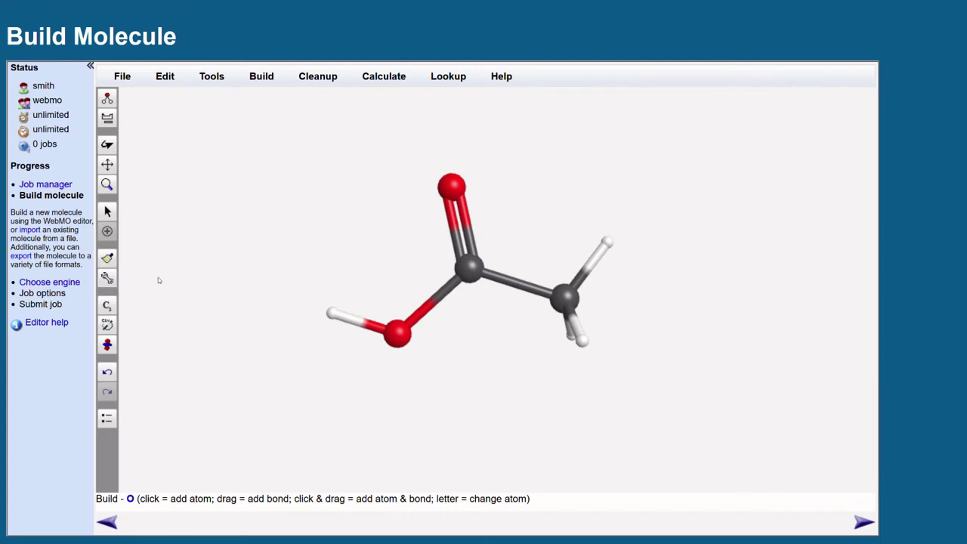
# In View mode, rotate, shift and enlarge the acetic acid until C=O points up.
pyautogui.click(203, 80)
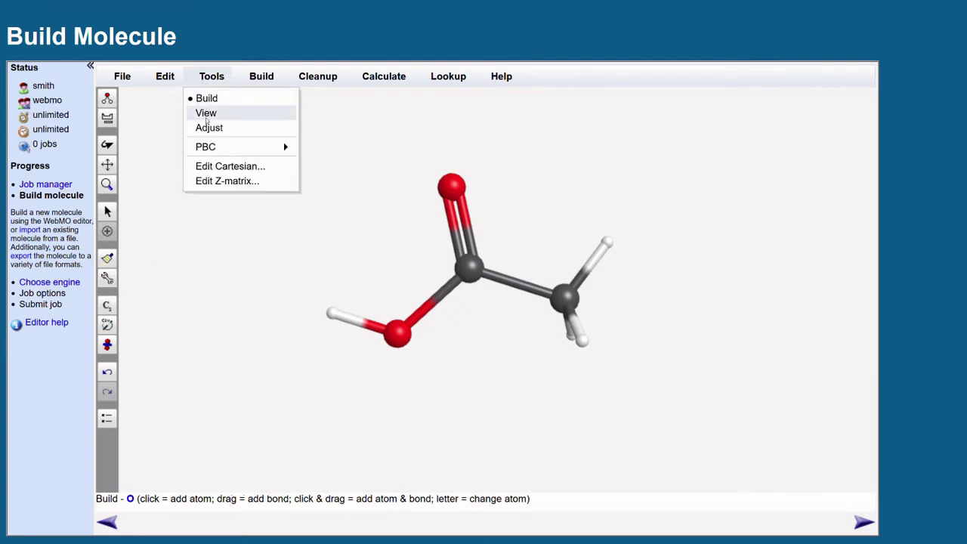
pyautogui.click(205, 114)
pyautogui.moveTo(260, 214); pyautogui.dragTo(617, 421)
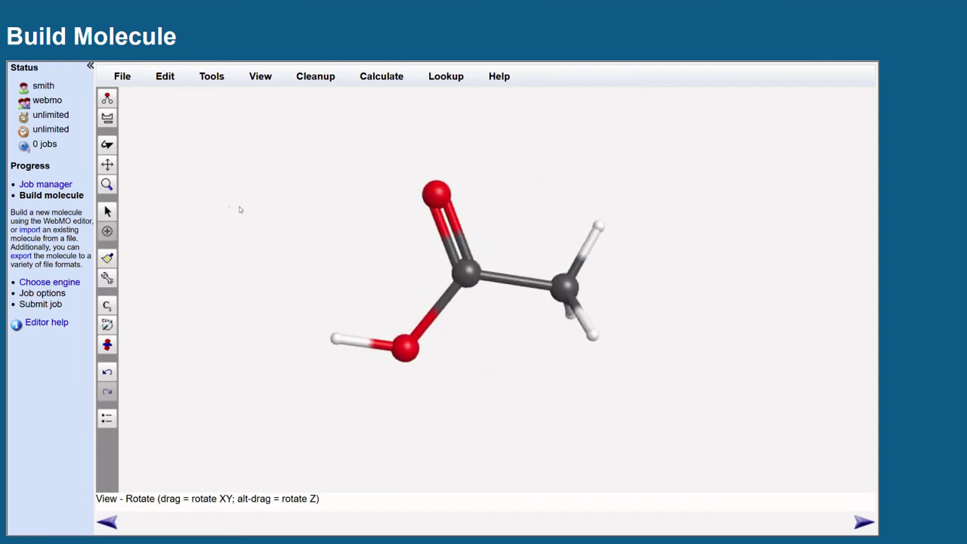
pyautogui.click(107, 164)
pyautogui.moveTo(221, 213)
pyautogui.mouseDown()
pyautogui.moveTo(319, 237)
pyautogui.moveTo(222, 215)
pyautogui.mouseUp()
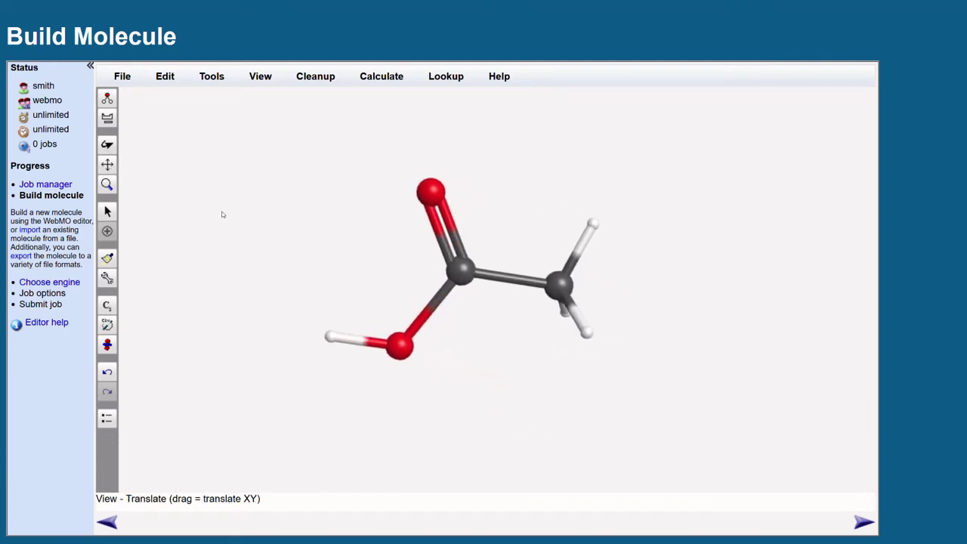
pyautogui.click(108, 184)
pyautogui.moveTo(304, 242)
pyautogui.mouseDown()
pyautogui.moveTo(304, 323)
pyautogui.moveTo(293, 158)
pyautogui.mouseUp()
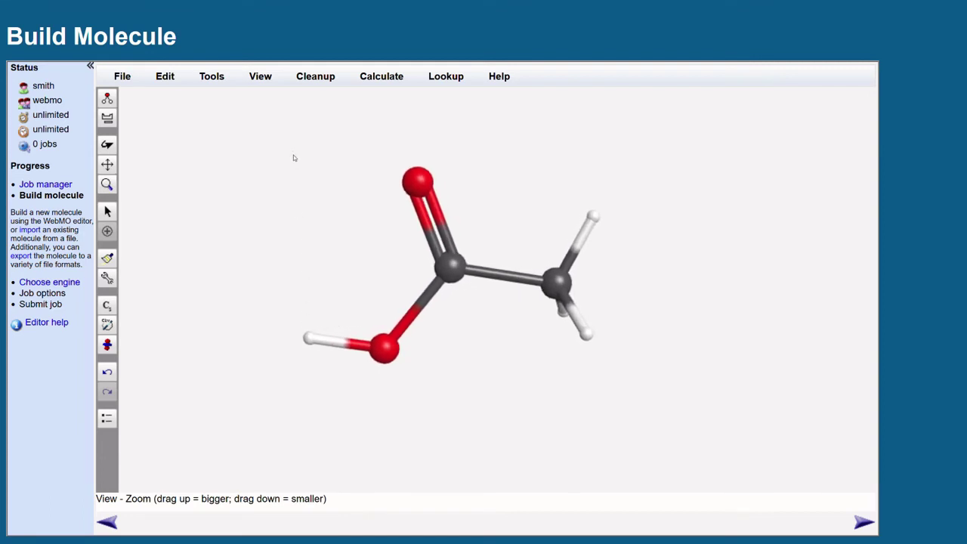
pyautogui.click(108, 144)
pyautogui.moveTo(249, 205)
pyautogui.mouseDown()
pyautogui.moveTo(357, 209)
pyautogui.moveTo(272, 205)
pyautogui.moveTo(209, 168)
pyautogui.mouseUp()
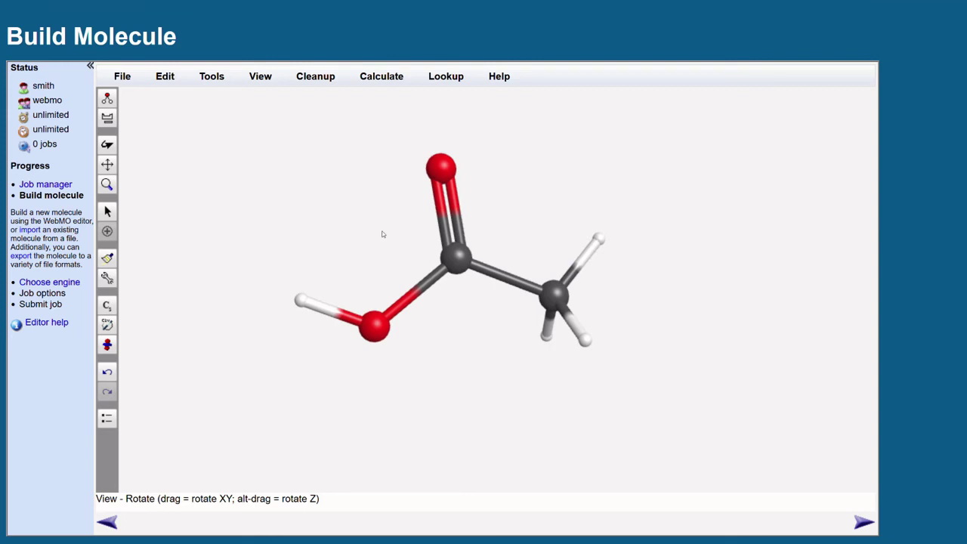
pyautogui.moveTo(586, 242)
pyautogui.mouseDown()
pyautogui.moveTo(541, 240)
pyautogui.moveTo(451, 209)
pyautogui.moveTo(267, 194)
pyautogui.moveTo(194, 165)
pyautogui.moveTo(364, 318)
pyautogui.mouseUp()
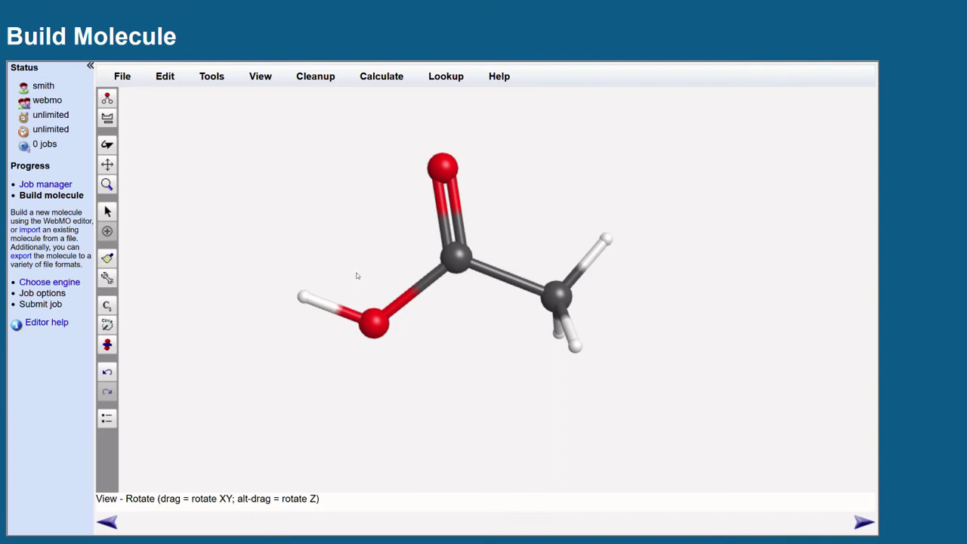
# In Adjust mode, select the hydroxyl H and O to read the O–H bond length.
pyautogui.click(220, 82)
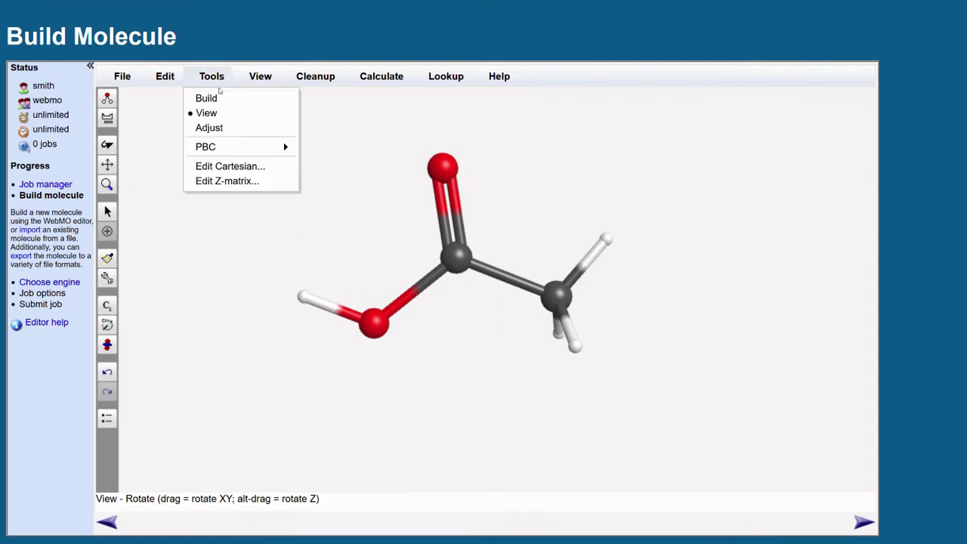
pyautogui.click(218, 129)
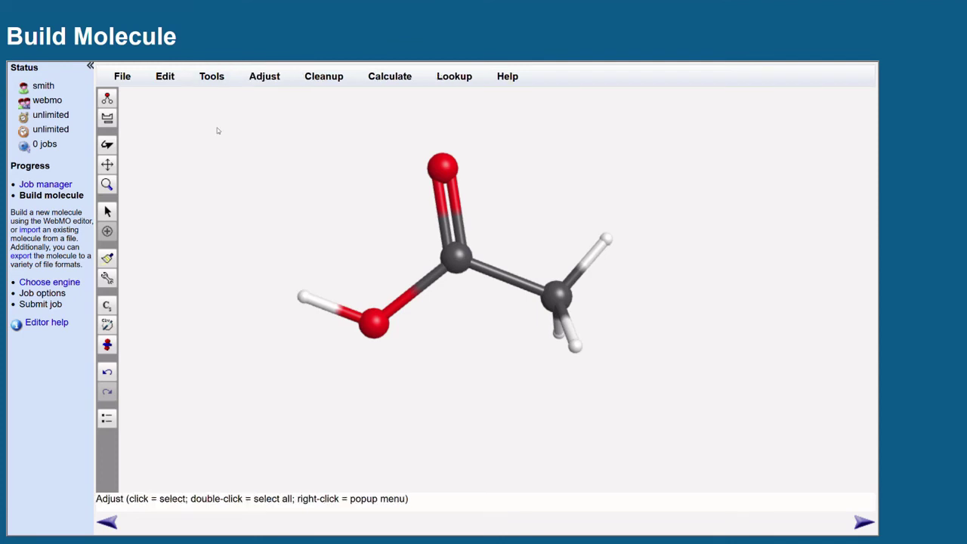
pyautogui.click(303, 297)
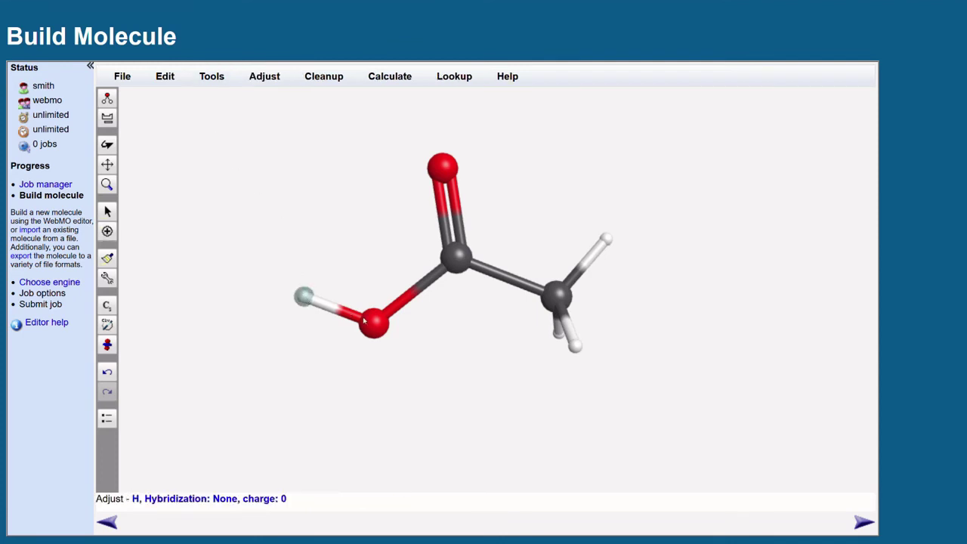
pyautogui.click(374, 324)
pyautogui.moveTo(442, 324); pyautogui.dragTo(251, 260)
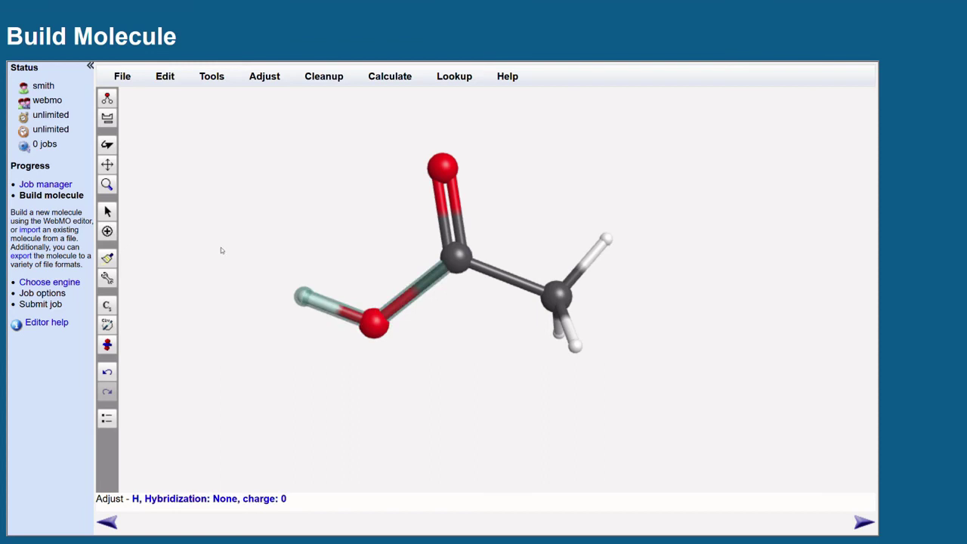
pyautogui.click(374, 323)
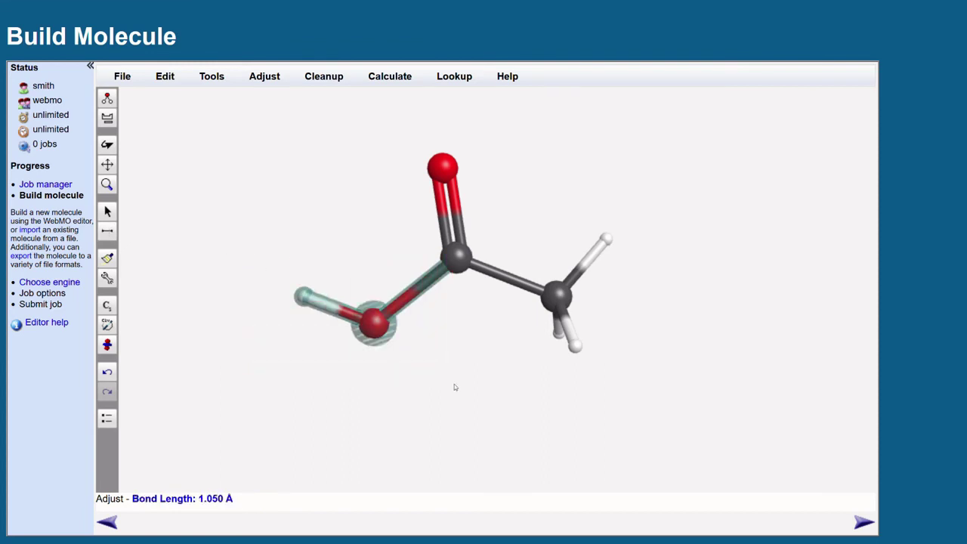
pyautogui.click(453, 385)
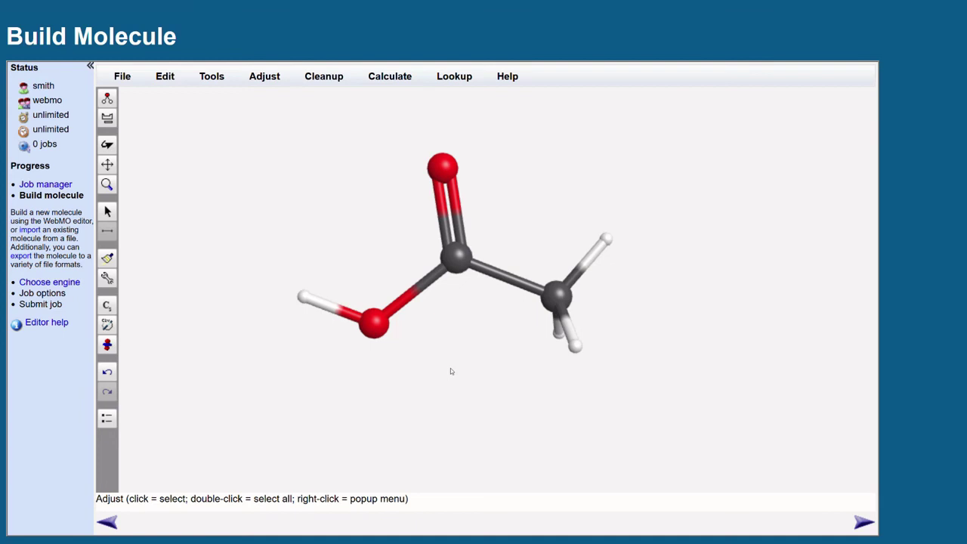
# Delete the hydroxyl hydrogen, then restore it with Ctrl+Z.
pyautogui.click(305, 299)
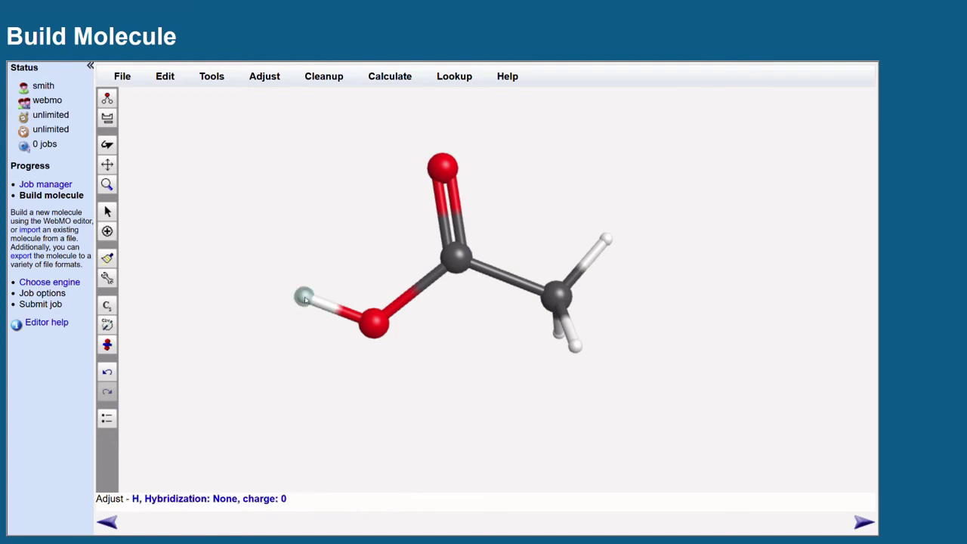
pyautogui.press('Delete')
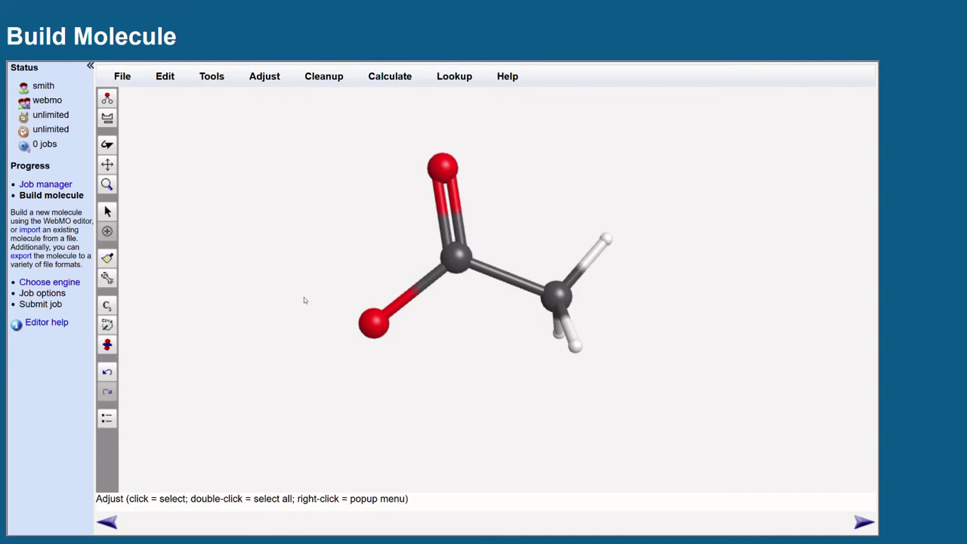
pyautogui.hotkey('ctrl', 'z')
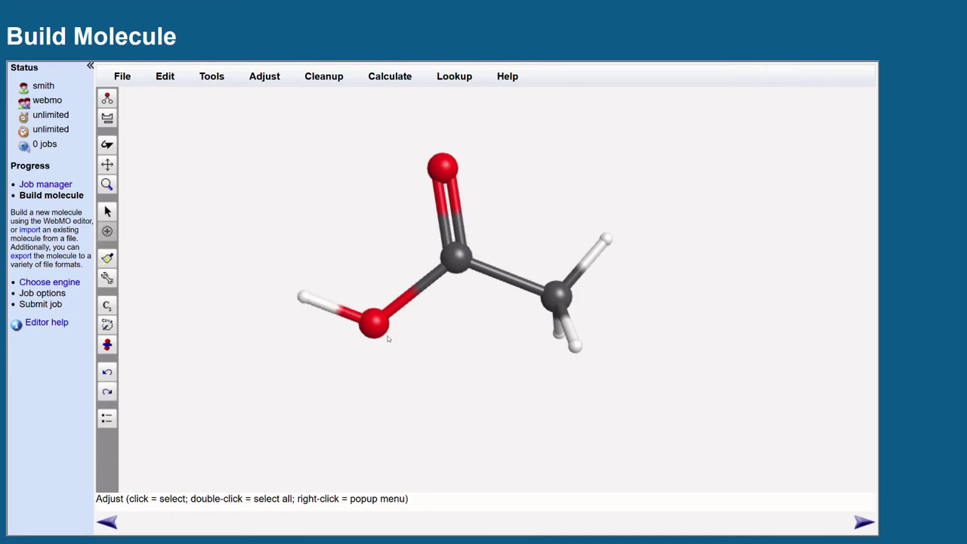
# Check the hydroxyl oxygen's hybridization and charge, then rotate to look down the C–C bond.
pyautogui.rightClick(374, 325)
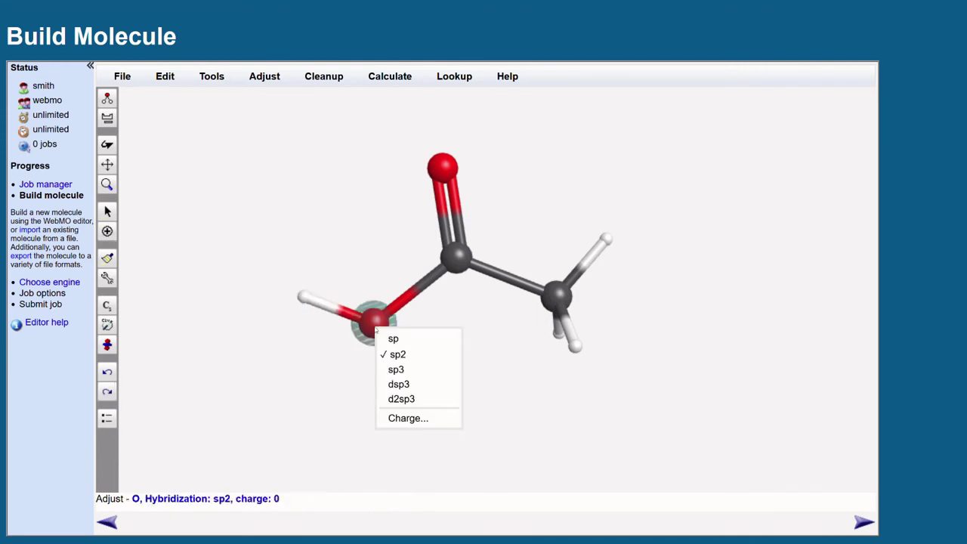
pyautogui.click(404, 417)
pyautogui.click(515, 287)
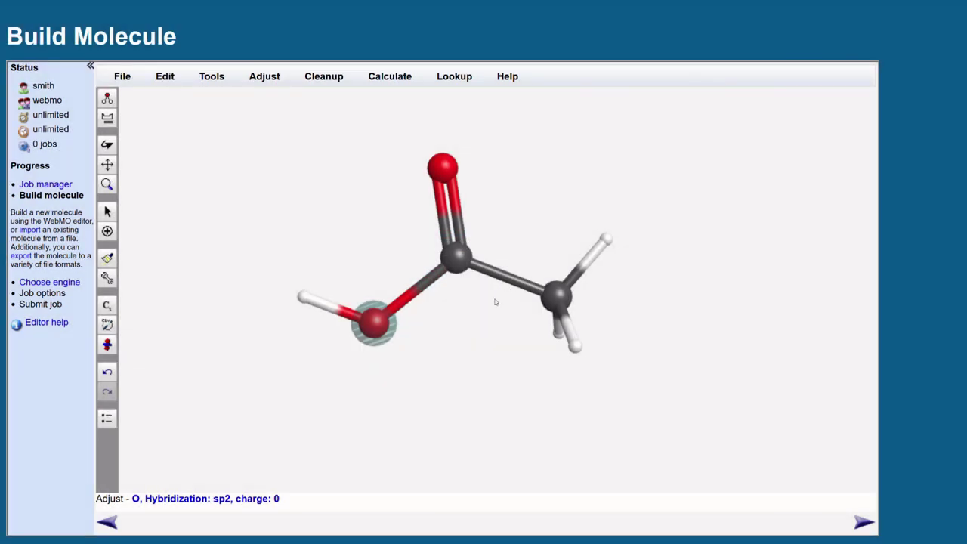
pyautogui.click(449, 322)
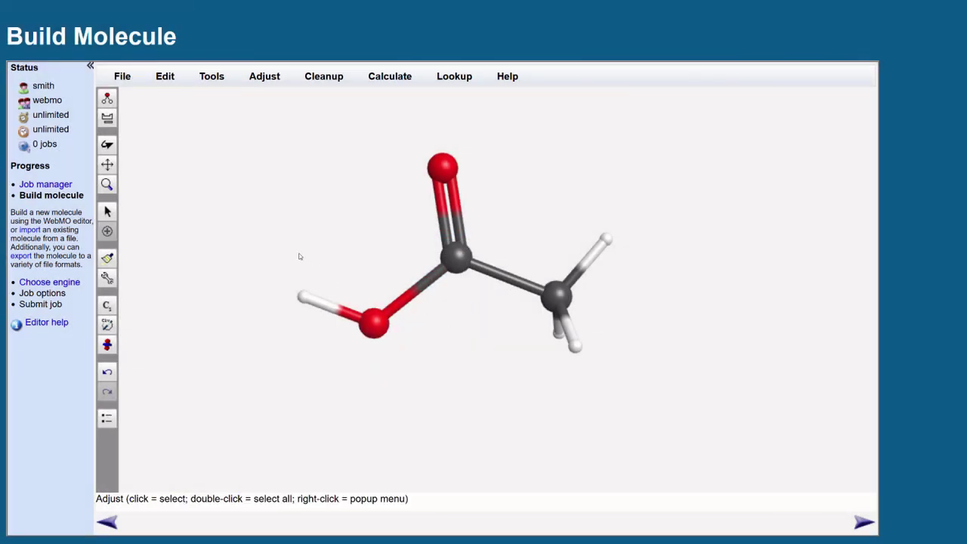
pyautogui.moveTo(309, 264); pyautogui.dragTo(330, 278)
pyautogui.click(107, 144)
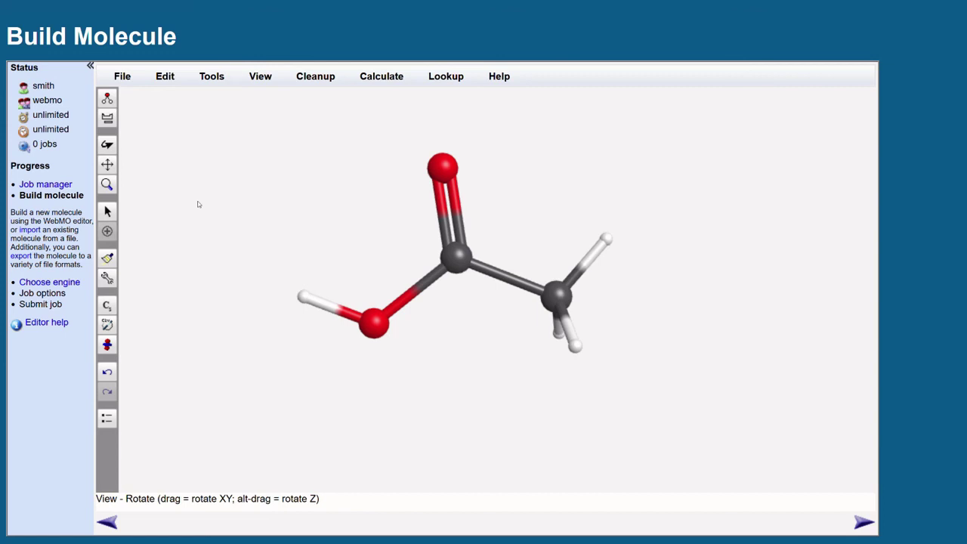
pyautogui.moveTo(474, 353)
pyautogui.mouseDown()
pyautogui.moveTo(436, 359)
pyautogui.moveTo(386, 344)
pyautogui.mouseUp()
# Select a methyl H, methyl C, carbonyl C and carbonyl O to define the dihedral.
pyautogui.click(107, 211)
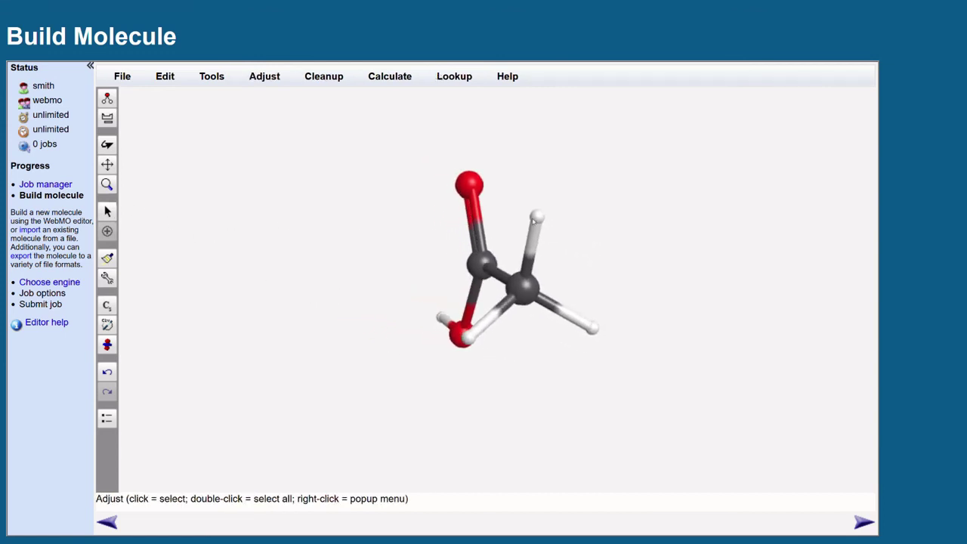
pyautogui.click(535, 240)
pyautogui.keyDown('shift'); pyautogui.click(526, 293); pyautogui.keyUp('shift')
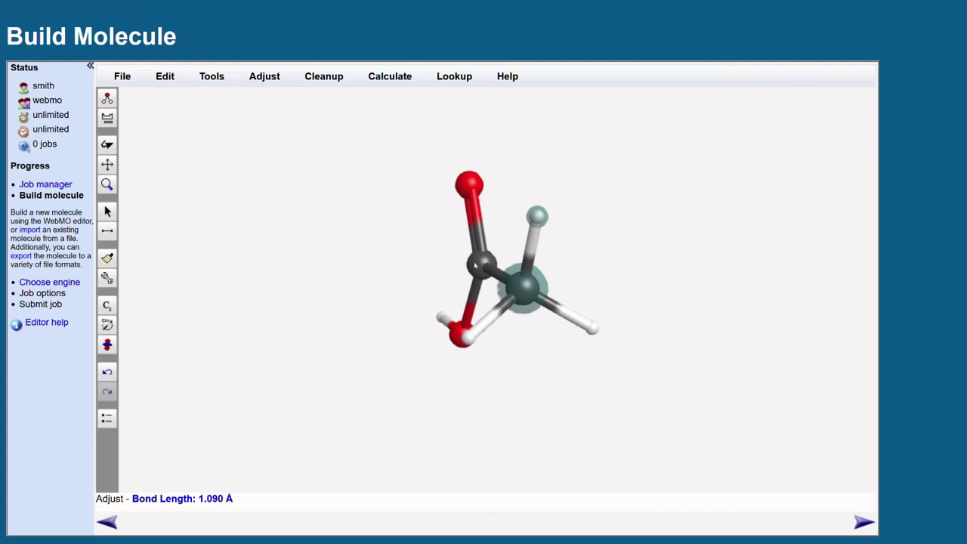
pyautogui.keyDown('shift'); pyautogui.click(474, 262); pyautogui.keyUp('shift')
pyautogui.keyDown('shift'); pyautogui.click(466, 188); pyautogui.keyUp('shift')
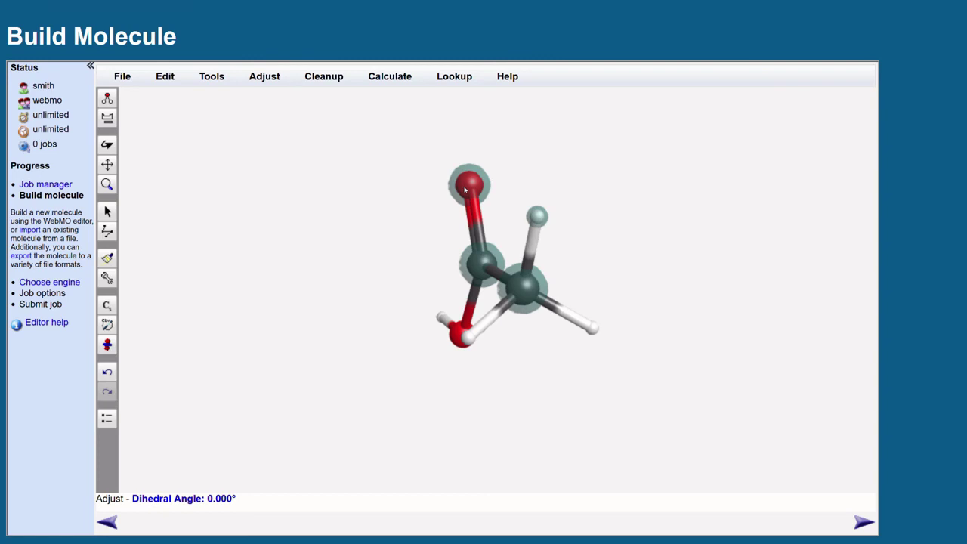
# Set the H–C–C=O dihedral angle to 180° and apply it.
pyautogui.click(262, 85)
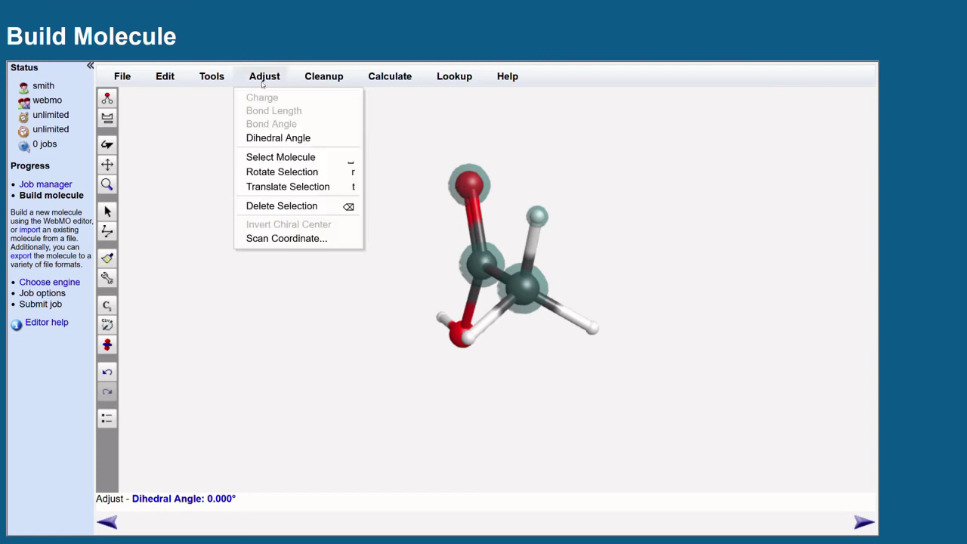
pyautogui.click(261, 81)
pyautogui.click(106, 233)
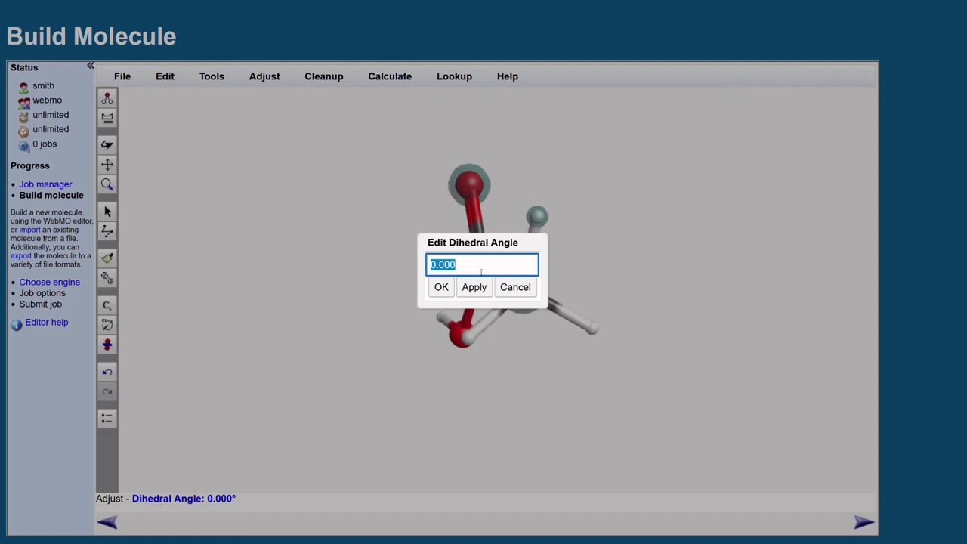
pyautogui.write('180')
pyautogui.click(438, 287)
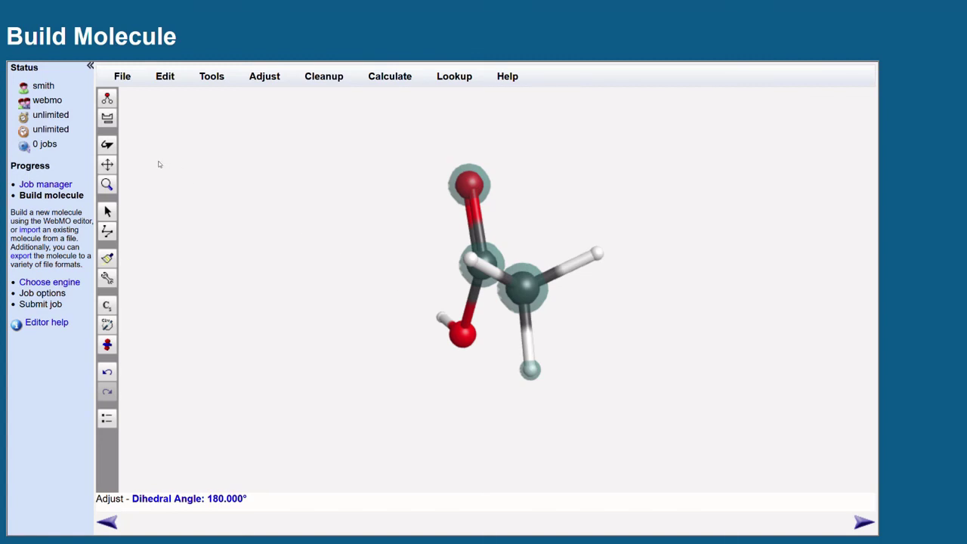
# Change the dihedral angle to 0° and rotate back to a side view.
pyautogui.click(104, 232)
pyautogui.write('0')
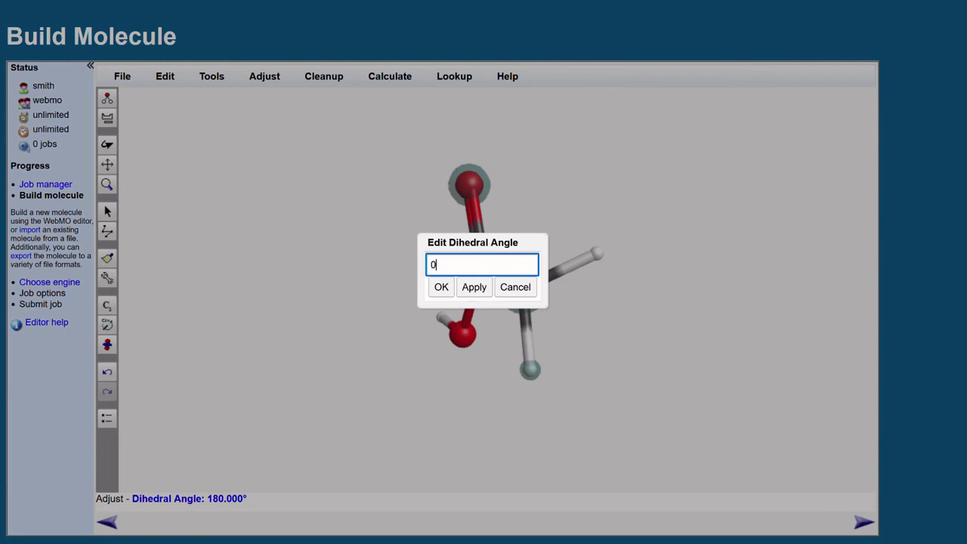
pyautogui.press('Return')
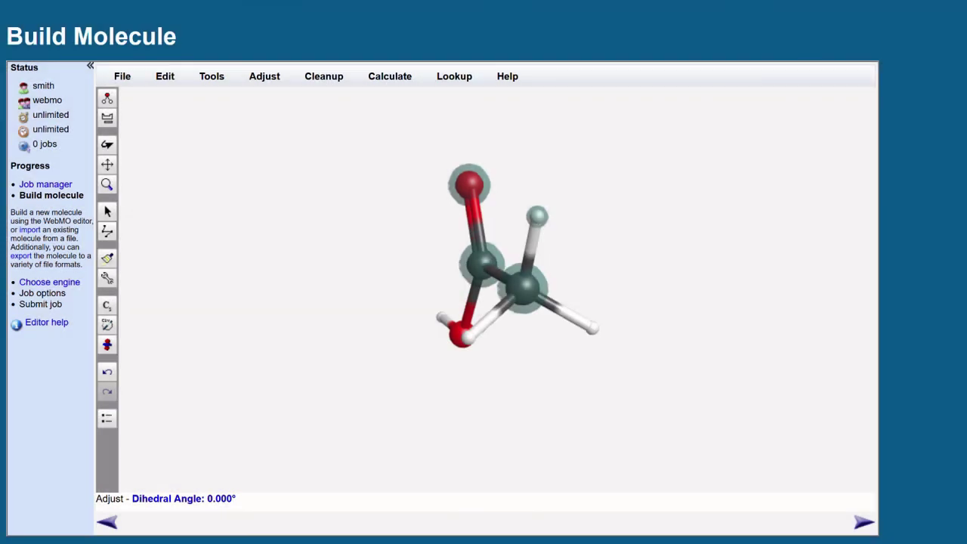
pyautogui.click(106, 144)
pyautogui.moveTo(317, 292); pyautogui.dragTo(384, 296)
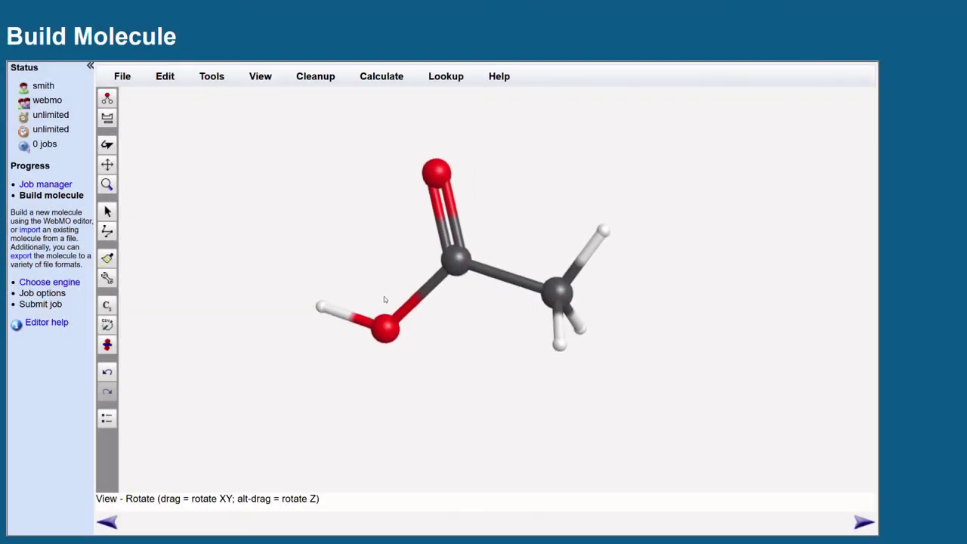